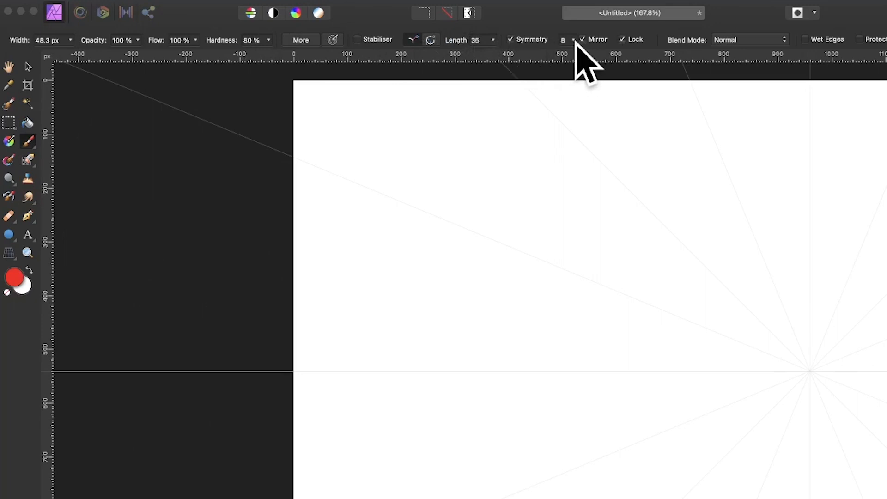
Step: Paint a dense pattern of striped green tubes across the canvas with the 48 px brush, using 8-fold mirrored symmetry
{"action": "left_click", "coordinate": [601, 29]}
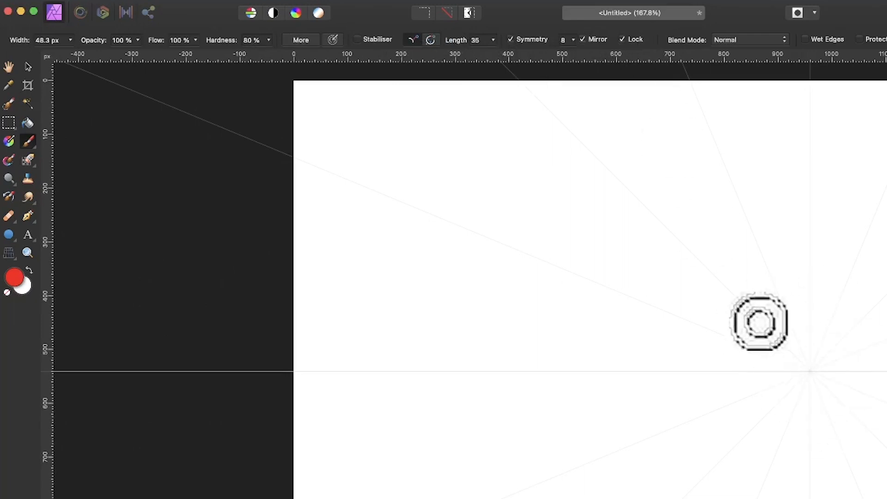
{"action": "left_click", "coordinate": [511, 39]}
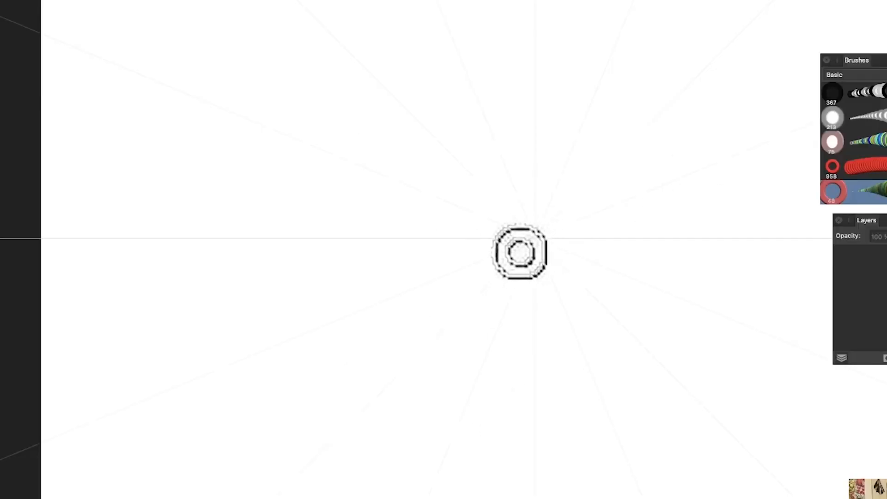
{"action": "left_click_drag", "start_coordinate": [537, 459], "coordinate": [562, 383]}
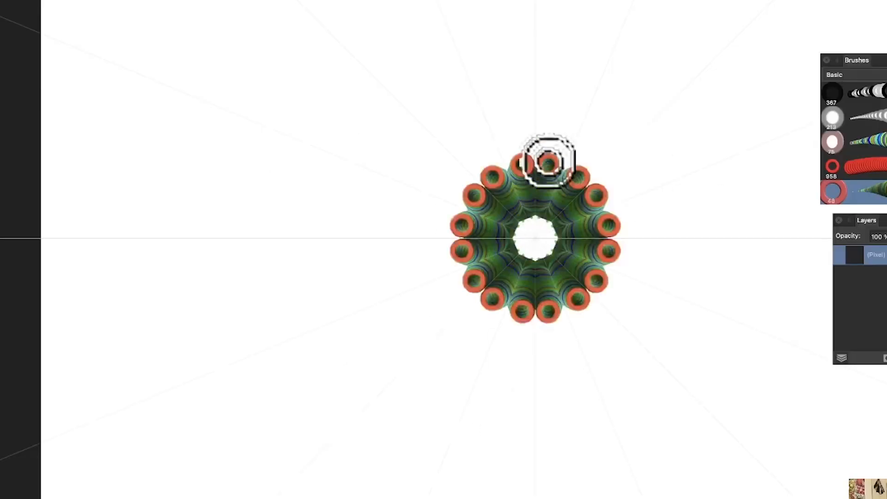
{"action": "mouse_move", "coordinate": [549, 161]}
{"action": "left_mouse_down"}
{"action": "mouse_move", "coordinate": [493, 179]}
{"action": "mouse_move", "coordinate": [366, 89]}
{"action": "mouse_move", "coordinate": [442, 70]}
{"action": "mouse_move", "coordinate": [499, 233]}
{"action": "mouse_move", "coordinate": [372, 135]}
{"action": "mouse_move", "coordinate": [519, 162]}
{"action": "mouse_move", "coordinate": [355, 82]}
{"action": "mouse_move", "coordinate": [467, 131]}
{"action": "mouse_move", "coordinate": [365, 29]}
{"action": "mouse_move", "coordinate": [507, 65]}
{"action": "mouse_move", "coordinate": [416, 60]}
{"action": "mouse_move", "coordinate": [406, 88]}
{"action": "mouse_move", "coordinate": [337, 93]}
{"action": "mouse_move", "coordinate": [275, 41]}
{"action": "mouse_move", "coordinate": [416, 172]}
{"action": "mouse_move", "coordinate": [323, 53]}
{"action": "mouse_move", "coordinate": [374, 208]}
{"action": "mouse_move", "coordinate": [169, 33]}
{"action": "mouse_move", "coordinate": [164, 6]}
{"action": "mouse_move", "coordinate": [396, 115]}
{"action": "mouse_move", "coordinate": [109, 2]}
{"action": "left_mouse_up"}
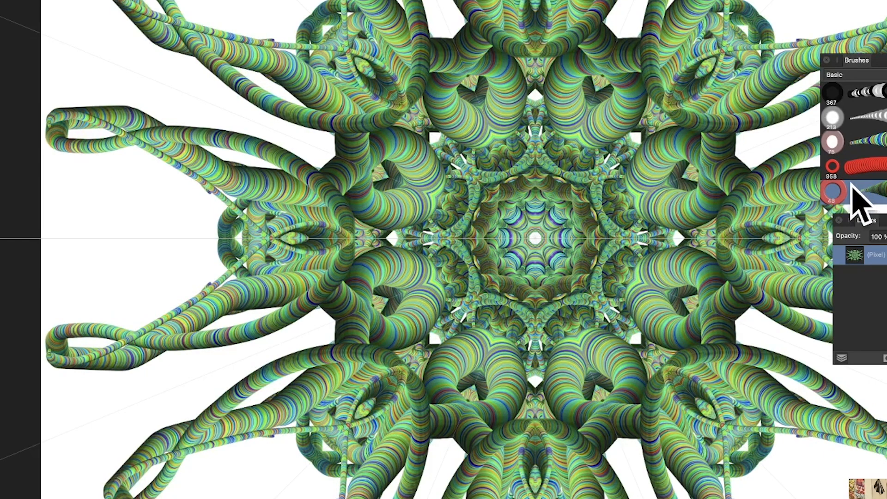
{"action": "mouse_move", "coordinate": [416, 189]}
{"action": "left_mouse_down"}
{"action": "mouse_move", "coordinate": [294, 41]}
{"action": "mouse_move", "coordinate": [111, 15]}
{"action": "mouse_move", "coordinate": [225, 11]}
{"action": "mouse_move", "coordinate": [457, 145]}
{"action": "mouse_move", "coordinate": [179, 7]}
{"action": "mouse_move", "coordinate": [315, 33]}
{"action": "mouse_move", "coordinate": [460, 156]}
{"action": "mouse_move", "coordinate": [427, 89]}
{"action": "mouse_move", "coordinate": [224, 17]}
{"action": "mouse_move", "coordinate": [347, 95]}
{"action": "mouse_move", "coordinate": [494, 167]}
{"action": "mouse_move", "coordinate": [480, 272]}
{"action": "mouse_move", "coordinate": [292, 135]}
{"action": "mouse_move", "coordinate": [126, 76]}
{"action": "mouse_move", "coordinate": [62, 24]}
{"action": "mouse_move", "coordinate": [283, 186]}
{"action": "mouse_move", "coordinate": [313, 174]}
{"action": "mouse_move", "coordinate": [134, 120]}
{"action": "mouse_move", "coordinate": [109, 45]}
{"action": "mouse_move", "coordinate": [210, 201]}
{"action": "mouse_move", "coordinate": [414, 253]}
{"action": "mouse_move", "coordinate": [58, 259]}
{"action": "mouse_move", "coordinate": [47, 168]}
{"action": "mouse_move", "coordinate": [134, 199]}
{"action": "mouse_move", "coordinate": [198, 370]}
{"action": "mouse_move", "coordinate": [400, 371]}
{"action": "mouse_move", "coordinate": [263, 152]}
{"action": "mouse_move", "coordinate": [451, 93]}
{"action": "mouse_move", "coordinate": [505, 262]}
{"action": "mouse_move", "coordinate": [702, 386]}
{"action": "mouse_move", "coordinate": [598, 292]}
{"action": "mouse_move", "coordinate": [520, 127]}
{"action": "mouse_move", "coordinate": [367, 46]}
{"action": "mouse_move", "coordinate": [493, 389]}
{"action": "mouse_move", "coordinate": [291, 210]}
{"action": "mouse_move", "coordinate": [99, 137]}
{"action": "mouse_move", "coordinate": [100, 55]}
{"action": "mouse_move", "coordinate": [77, 51]}
{"action": "mouse_move", "coordinate": [163, 155]}
{"action": "mouse_move", "coordinate": [122, 255]}
{"action": "mouse_move", "coordinate": [90, 167]}
{"action": "mouse_move", "coordinate": [251, 312]}
{"action": "mouse_move", "coordinate": [108, 141]}
{"action": "mouse_move", "coordinate": [55, 376]}
{"action": "mouse_move", "coordinate": [108, 414]}
{"action": "mouse_move", "coordinate": [72, 418]}
{"action": "mouse_move", "coordinate": [67, 401]}
{"action": "mouse_move", "coordinate": [222, 344]}
{"action": "mouse_move", "coordinate": [309, 326]}
{"action": "left_mouse_up"}
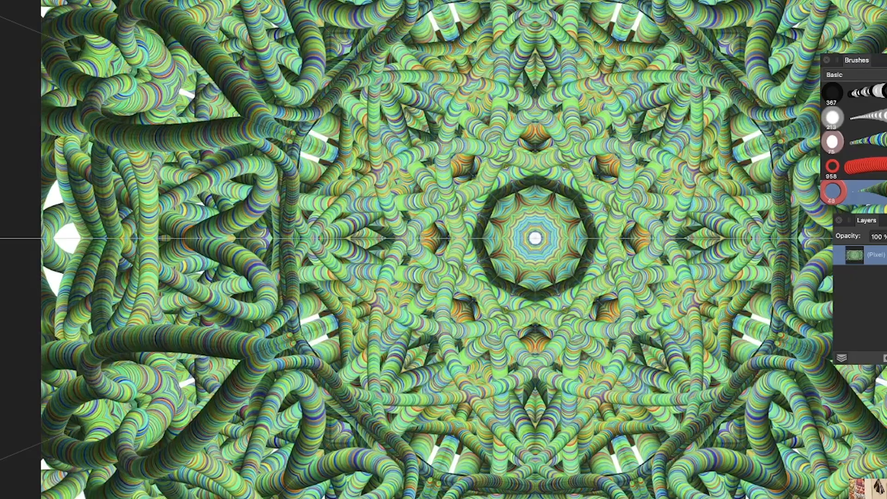
Step: Apply a Gaussian Blur with a radius of about 2.5 px to the painted tube pattern
{"action": "left_click", "coordinate": [90, 7]}
{"action": "mouse_move", "coordinate": [92, 52]}
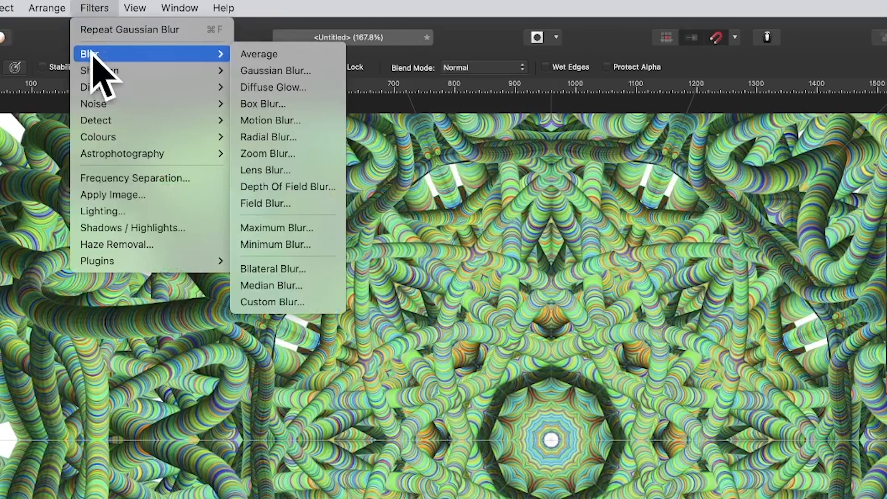
{"action": "left_click", "coordinate": [303, 73]}
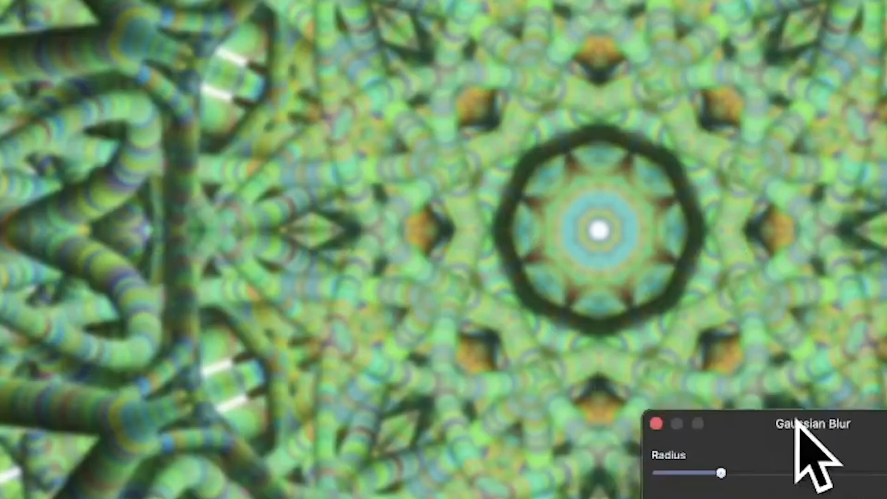
{"action": "left_click_drag", "start_coordinate": [796, 419], "coordinate": [571, 223]}
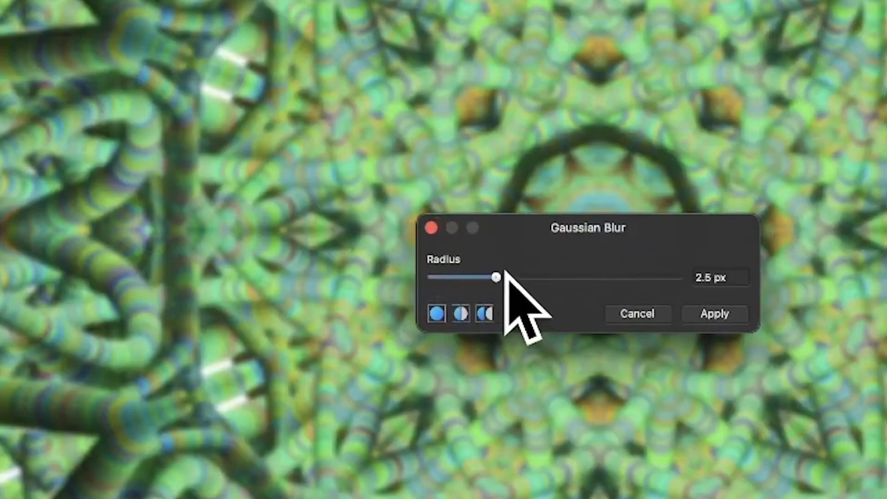
{"action": "left_click_drag", "start_coordinate": [496, 277], "coordinate": [499, 278]}
{"action": "left_click", "coordinate": [721, 316]}
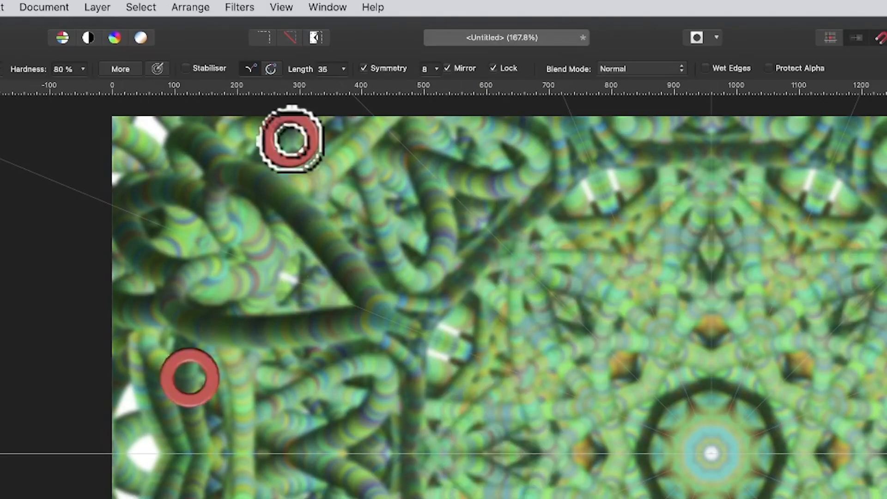
Step: Add a new layer above the blurred tube pattern
{"action": "left_click", "coordinate": [103, 7]}
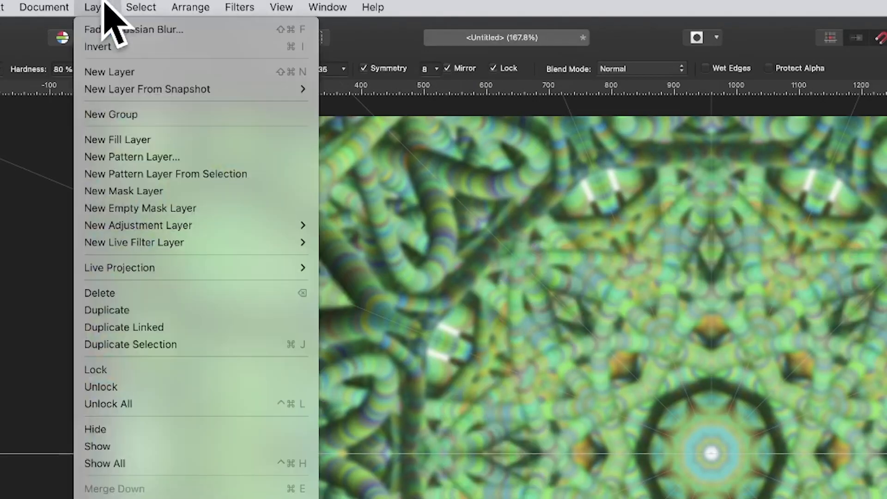
{"action": "left_click", "coordinate": [109, 72]}
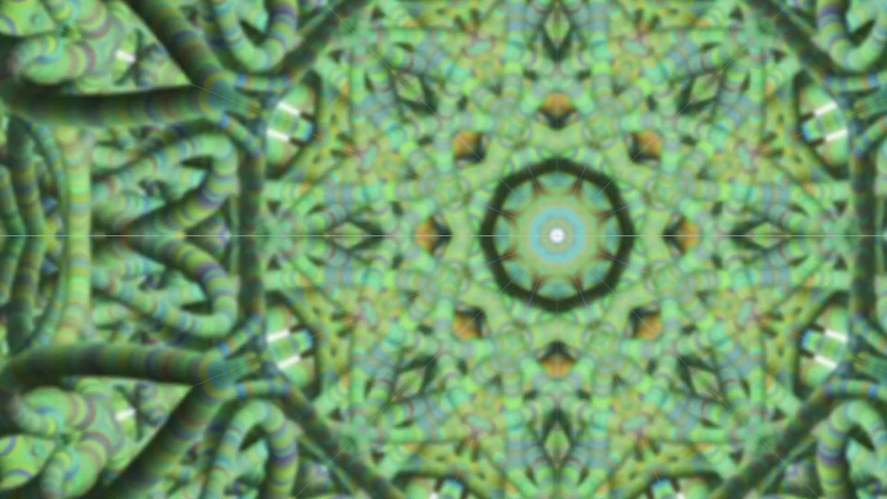
{"action": "left_click", "coordinate": [596, 175]}
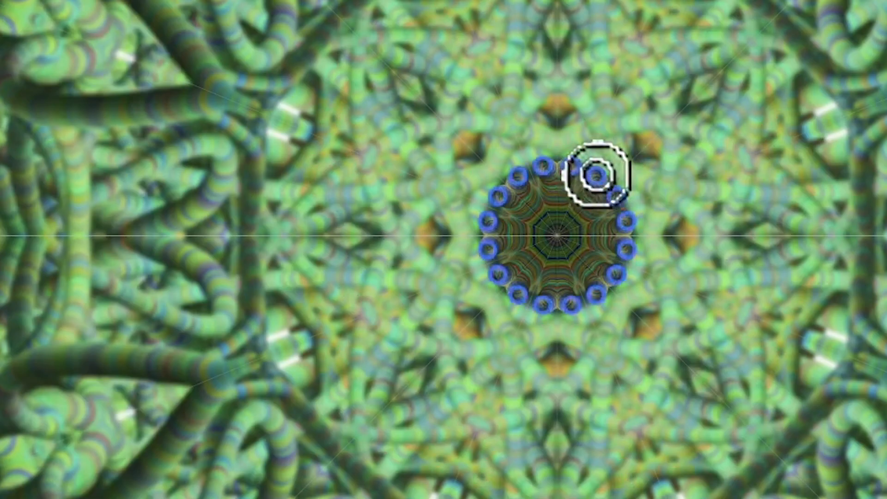
{"action": "mouse_move", "coordinate": [597, 175]}
{"action": "left_mouse_down"}
{"action": "mouse_move", "coordinate": [559, 181]}
{"action": "mouse_move", "coordinate": [525, 234]}
{"action": "mouse_move", "coordinate": [445, 188]}
{"action": "left_mouse_up"}
{"action": "left_click", "coordinate": [230, 127]}
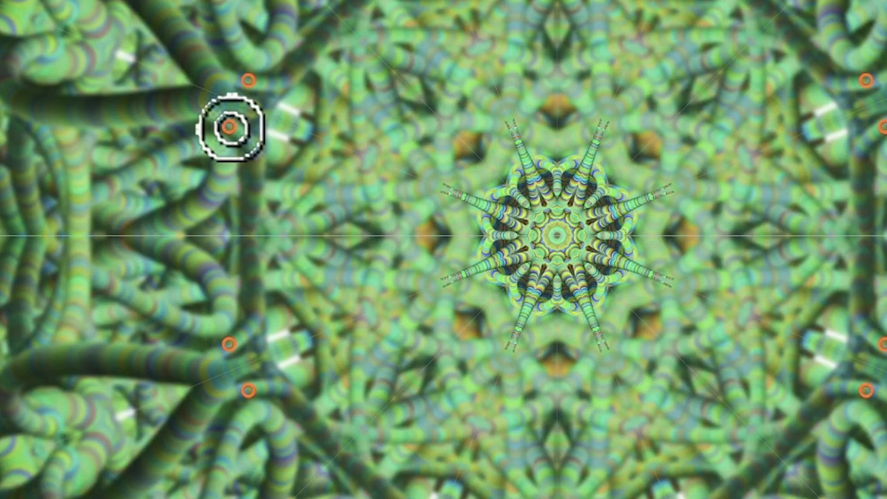
{"action": "key", "text": "ctrl+z"}
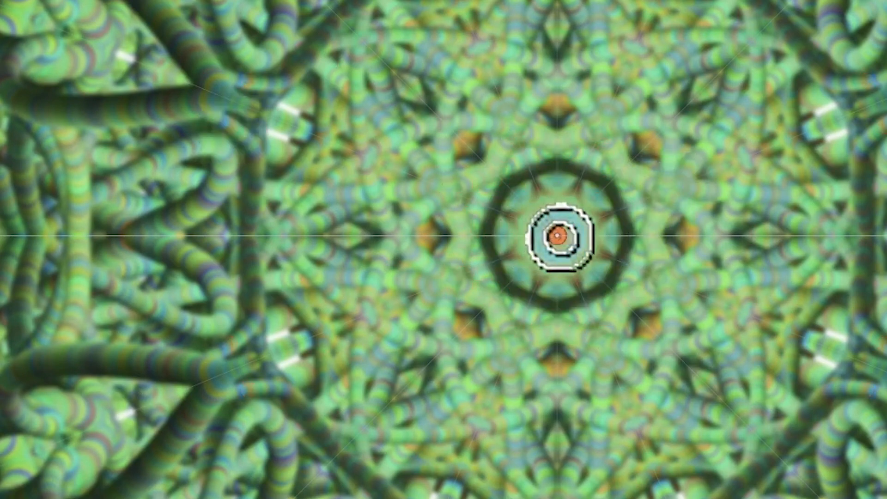
Step: Paint a round medallion of curling striped tubes around the symmetry centre on the new layer
{"action": "mouse_move", "coordinate": [558, 257]}
{"action": "left_mouse_down"}
{"action": "mouse_move", "coordinate": [566, 194]}
{"action": "mouse_move", "coordinate": [557, 125]}
{"action": "mouse_move", "coordinate": [499, 131]}
{"action": "mouse_move", "coordinate": [449, 173]}
{"action": "mouse_move", "coordinate": [382, 157]}
{"action": "mouse_move", "coordinate": [450, 88]}
{"action": "mouse_move", "coordinate": [402, 80]}
{"action": "mouse_move", "coordinate": [368, 118]}
{"action": "mouse_move", "coordinate": [317, 110]}
{"action": "left_mouse_up"}
{"action": "mouse_move", "coordinate": [517, 134]}
{"action": "left_mouse_down"}
{"action": "mouse_move", "coordinate": [569, 165]}
{"action": "mouse_move", "coordinate": [501, 205]}
{"action": "mouse_move", "coordinate": [437, 145]}
{"action": "mouse_move", "coordinate": [312, 118]}
{"action": "mouse_move", "coordinate": [338, 81]}
{"action": "mouse_move", "coordinate": [392, 123]}
{"action": "mouse_move", "coordinate": [467, 143]}
{"action": "mouse_move", "coordinate": [424, 102]}
{"action": "mouse_move", "coordinate": [457, 77]}
{"action": "mouse_move", "coordinate": [507, 127]}
{"action": "mouse_move", "coordinate": [565, 80]}
{"action": "mouse_move", "coordinate": [628, 94]}
{"action": "mouse_move", "coordinate": [639, 158]}
{"action": "mouse_move", "coordinate": [642, 115]}
{"action": "mouse_move", "coordinate": [689, 62]}
{"action": "mouse_move", "coordinate": [720, 44]}
{"action": "mouse_move", "coordinate": [666, 28]}
{"action": "mouse_move", "coordinate": [588, 135]}
{"action": "mouse_move", "coordinate": [544, 152]}
{"action": "mouse_move", "coordinate": [487, 102]}
{"action": "mouse_move", "coordinate": [431, 83]}
{"action": "mouse_move", "coordinate": [356, 90]}
{"action": "mouse_move", "coordinate": [372, 41]}
{"action": "left_mouse_up"}
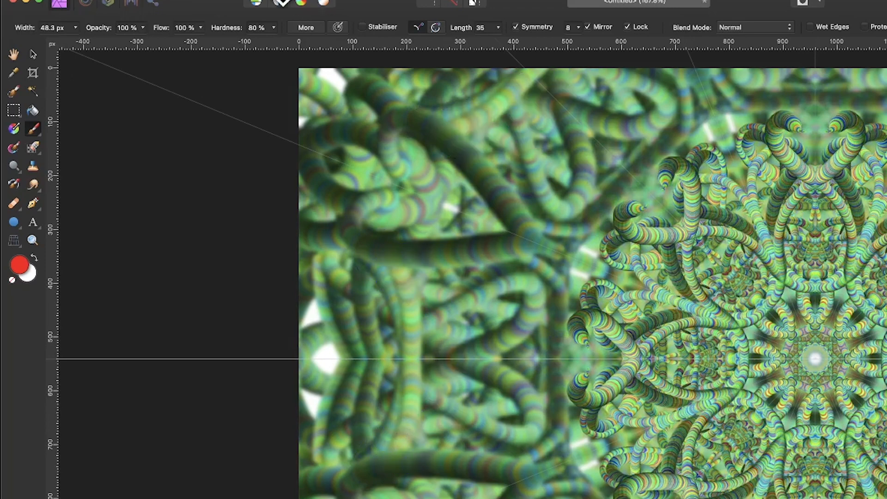
Step: Add a 3D layer effect to the medallion with a 5.2 px radius, light azimuth 43.7° and elevation 34.1°
{"action": "left_click", "coordinate": [36, 56]}
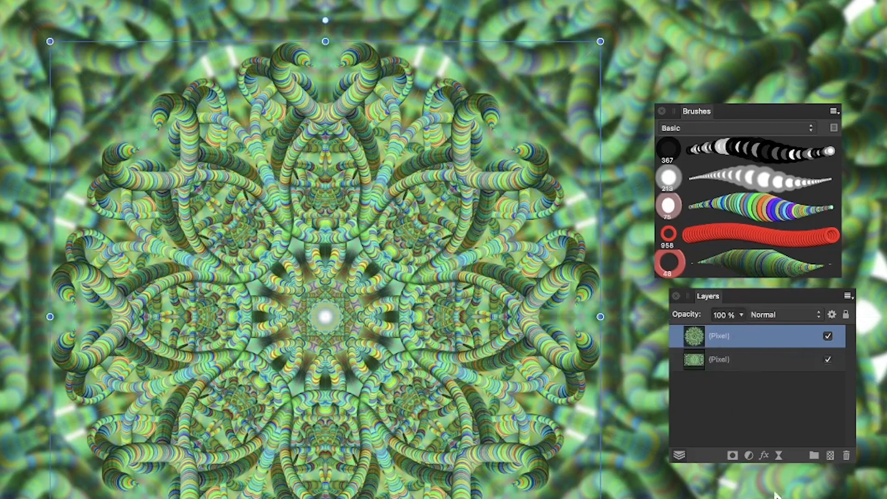
{"action": "left_click", "coordinate": [764, 455]}
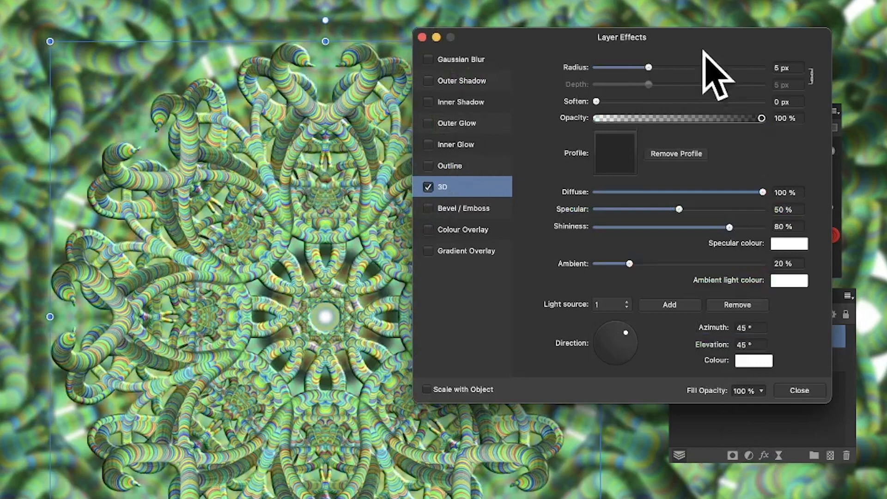
{"action": "left_click_drag", "start_coordinate": [656, 65], "coordinate": [650, 66]}
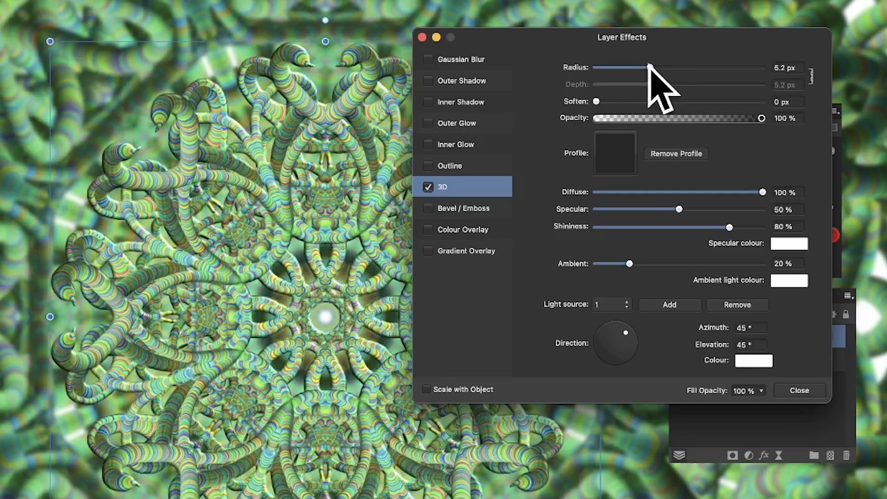
{"action": "mouse_move", "coordinate": [626, 333]}
{"action": "left_mouse_down"}
{"action": "mouse_move", "coordinate": [604, 363]}
{"action": "mouse_move", "coordinate": [628, 331]}
{"action": "left_mouse_up"}
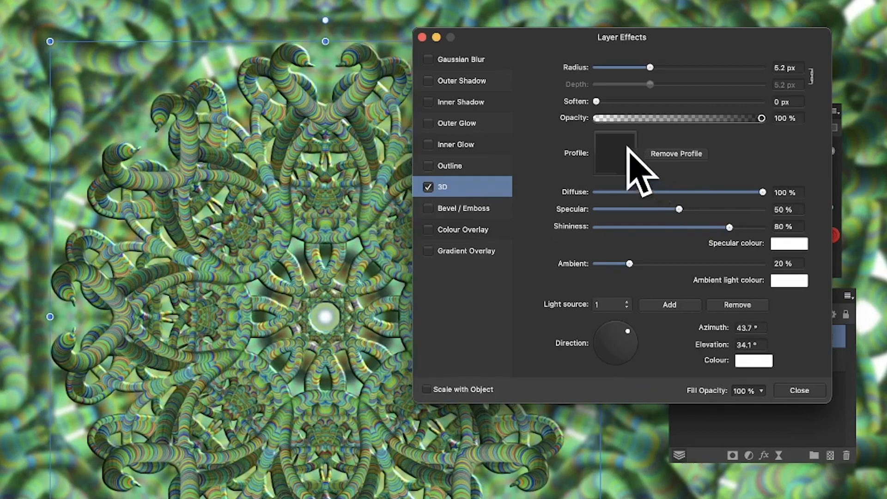
Step: Give the 3D effect the standard S-curve profile and set its radius to about 5.5 px
{"action": "left_click", "coordinate": [621, 150]}
{"action": "left_click", "coordinate": [656, 385]}
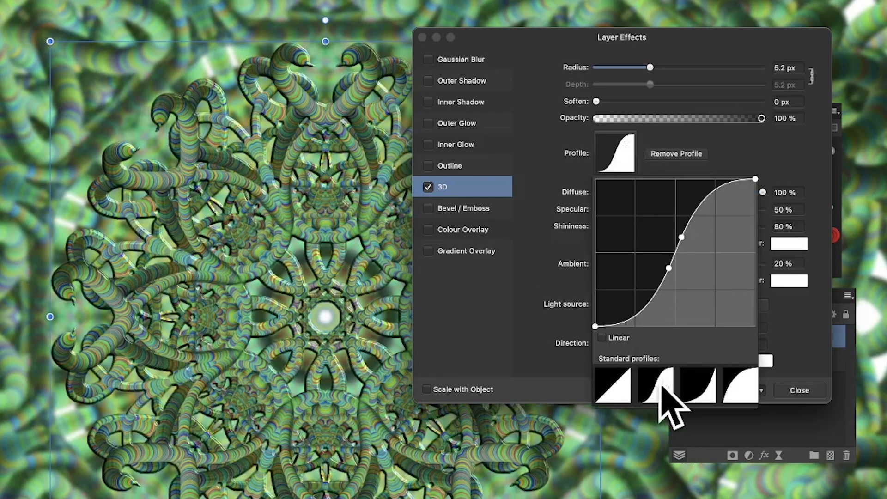
{"action": "left_click_drag", "start_coordinate": [609, 43], "coordinate": [609, 42]}
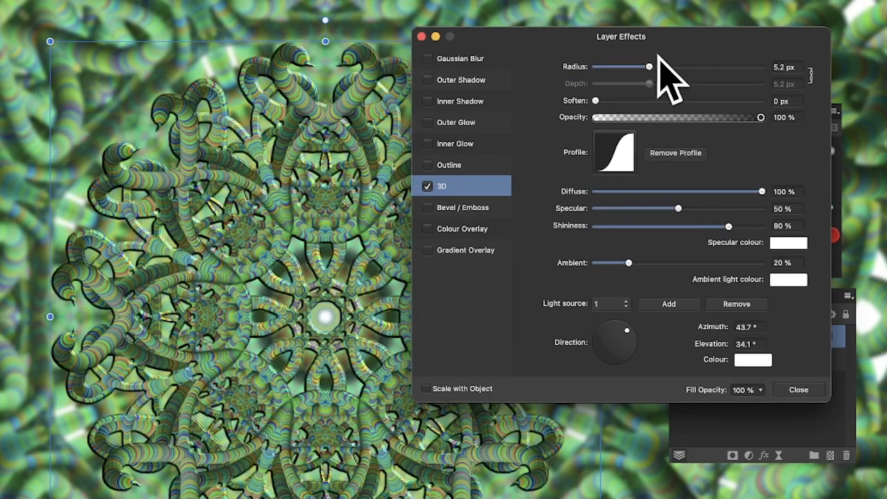
{"action": "left_click_drag", "start_coordinate": [655, 64], "coordinate": [656, 69]}
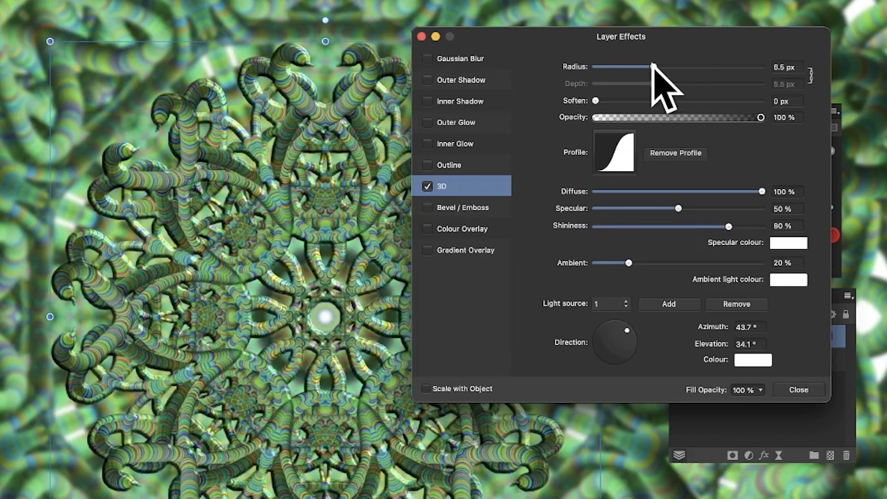
{"action": "left_click", "coordinate": [809, 388]}
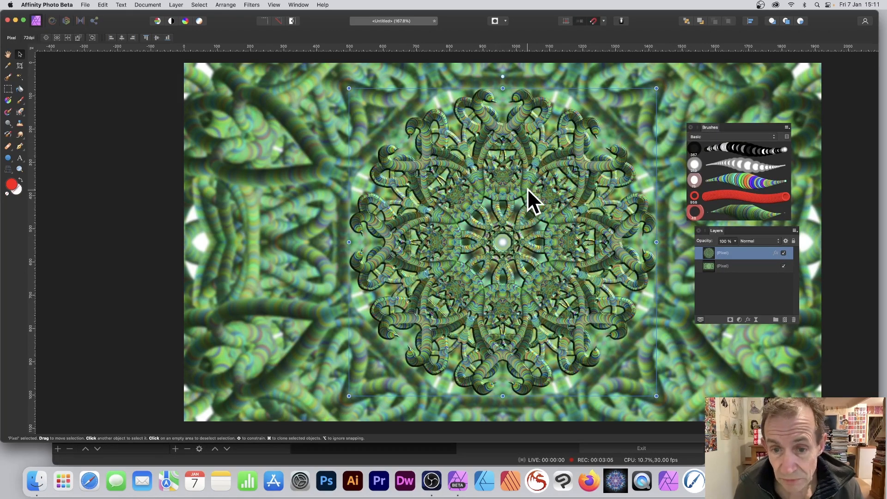
Step: Move the medallion to the canvas's upper-left area and place full-size copies of it across the rest of the canvas
{"action": "left_click_drag", "start_coordinate": [525, 186], "coordinate": [500, 191]}
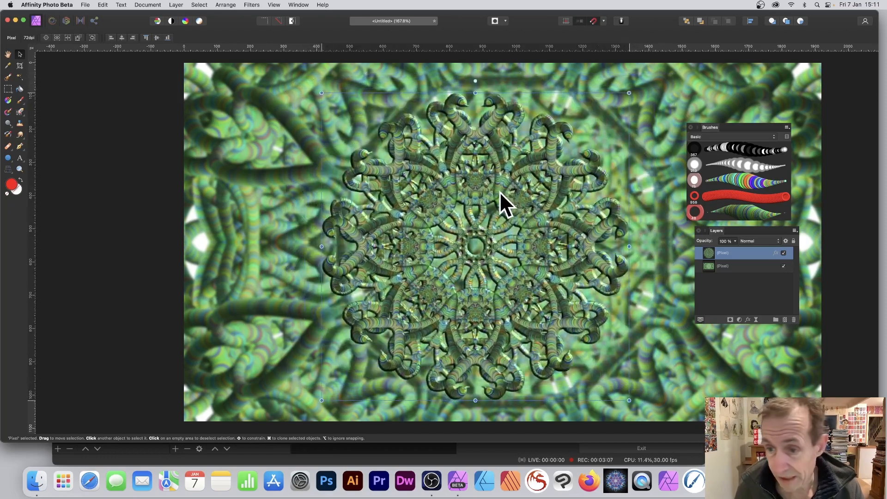
{"action": "left_click_drag", "start_coordinate": [512, 157], "coordinate": [360, 117]}
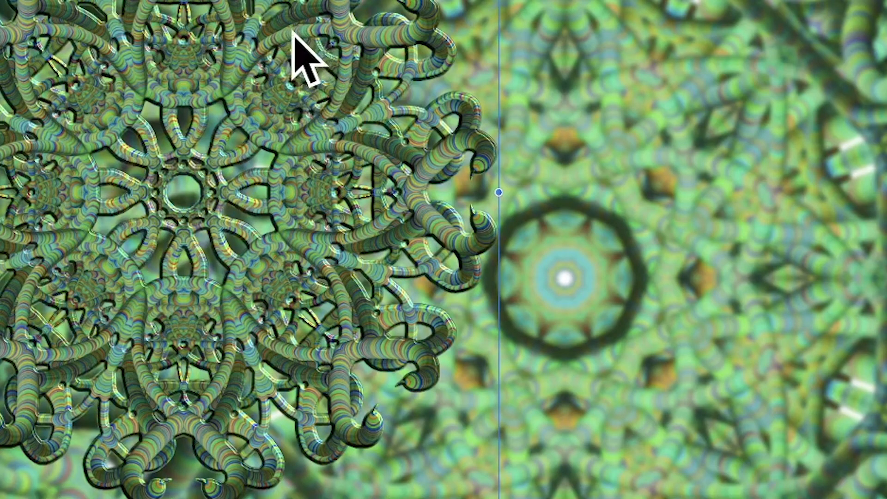
{"action": "left_click_drag", "start_coordinate": [293, 32], "coordinate": [886, 323]}
{"action": "left_click_drag", "start_coordinate": [878, 286], "coordinate": [855, 370]}
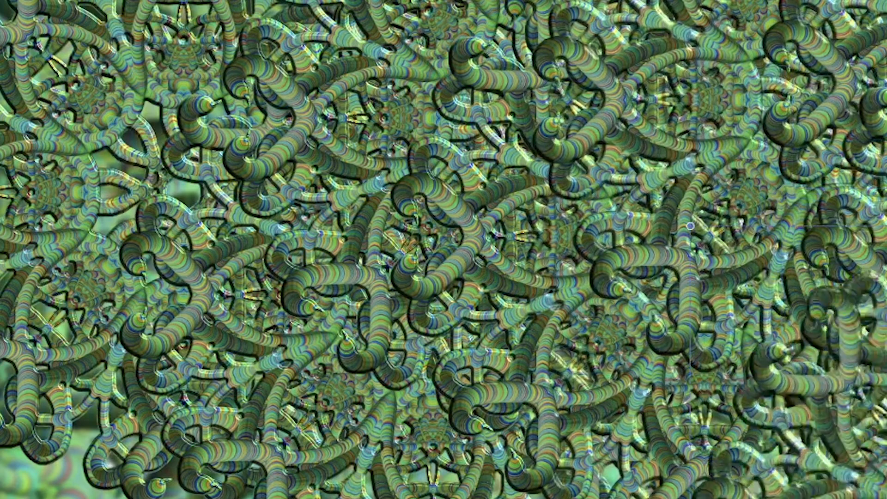
{"action": "left_click_drag", "start_coordinate": [886, 437], "coordinate": [886, 465]}
{"action": "left_click_drag", "start_coordinate": [821, 435], "coordinate": [198, 416]}
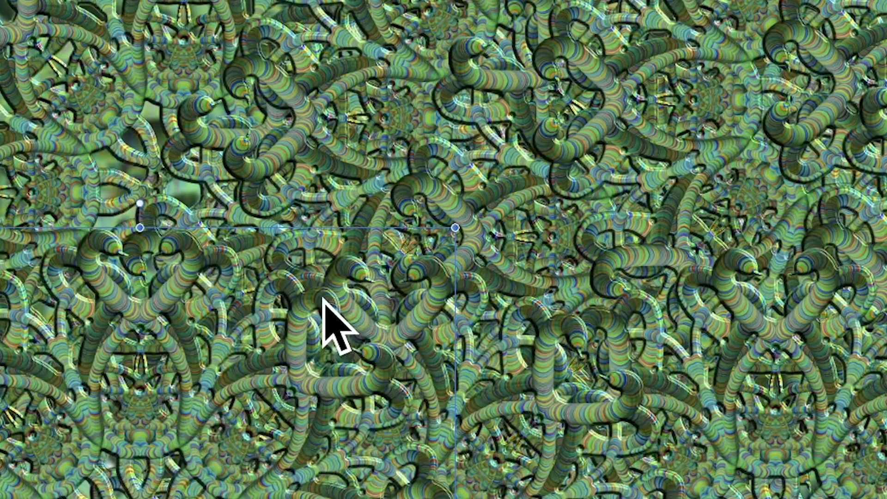
Step: Scale a medallion copy down to roughly 60% and place smaller copies over the middle of the canvas
{"action": "left_click_drag", "start_coordinate": [324, 300], "coordinate": [598, 134]}
{"action": "left_click_drag", "start_coordinate": [121, 0], "coordinate": [379, 200]}
{"action": "left_click_drag", "start_coordinate": [615, 345], "coordinate": [839, 330]}
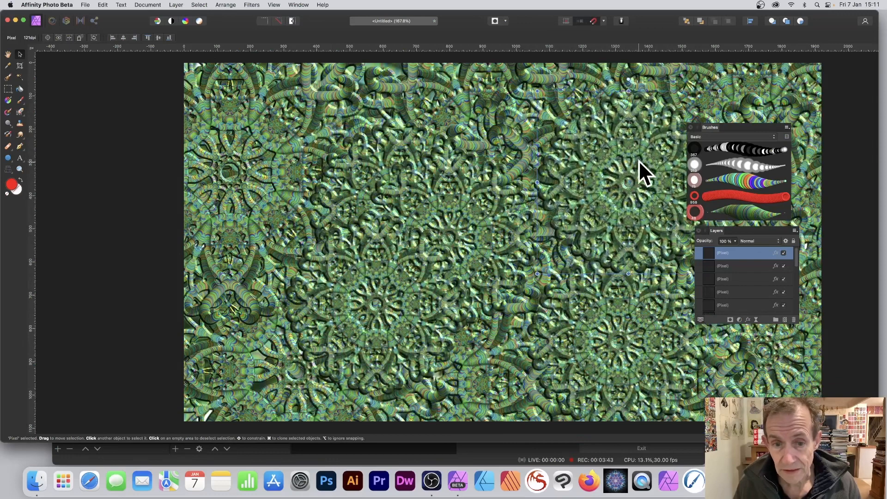
{"action": "left_click_drag", "start_coordinate": [638, 160], "coordinate": [548, 195]}
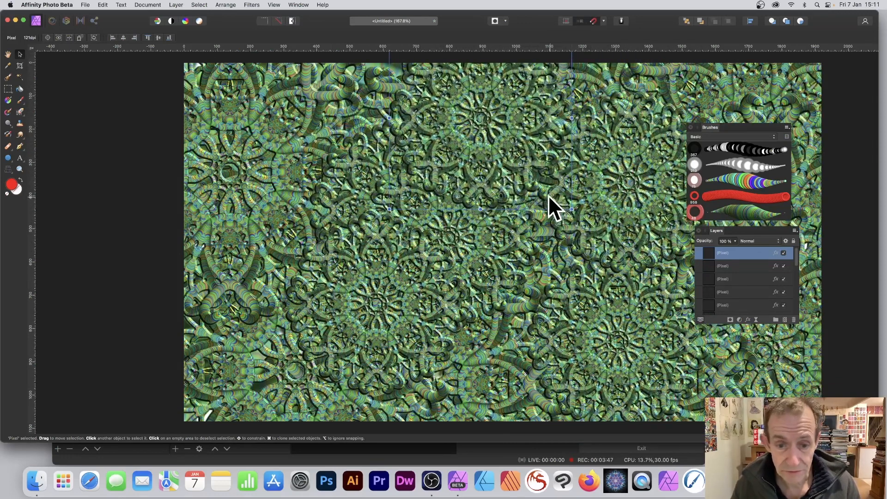